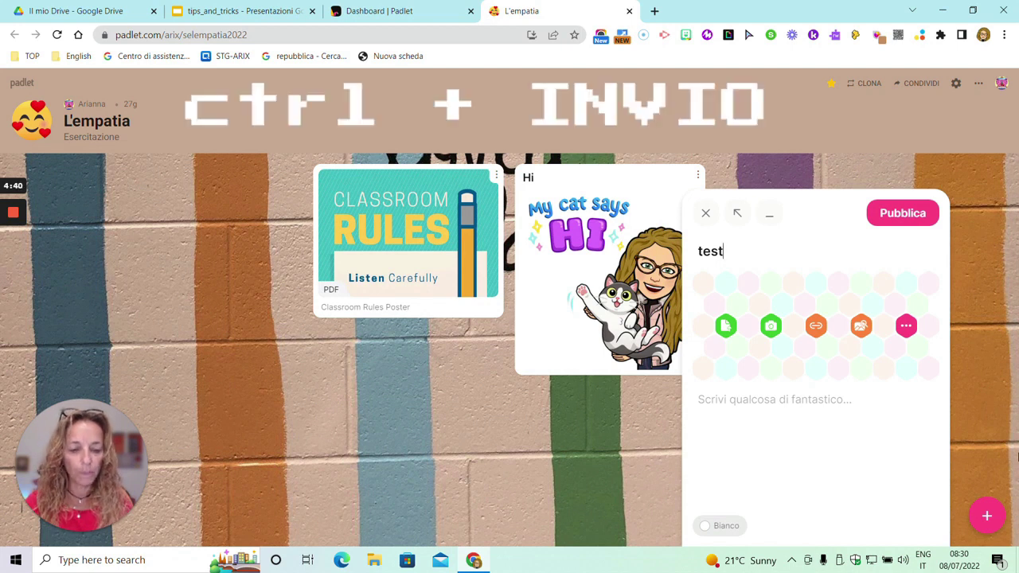
Publish the post titled 'test' on the L'empatia board.
{"action": "key", "text": "ctrl+Return"}
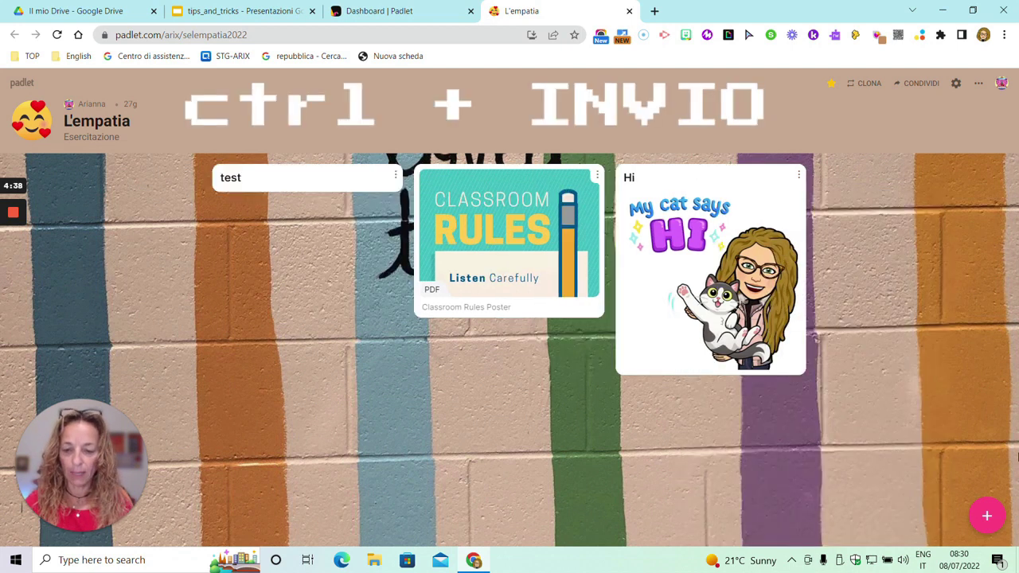
Publish a second 'test' post on the L'empatia board.
{"action": "key", "text": "c"}
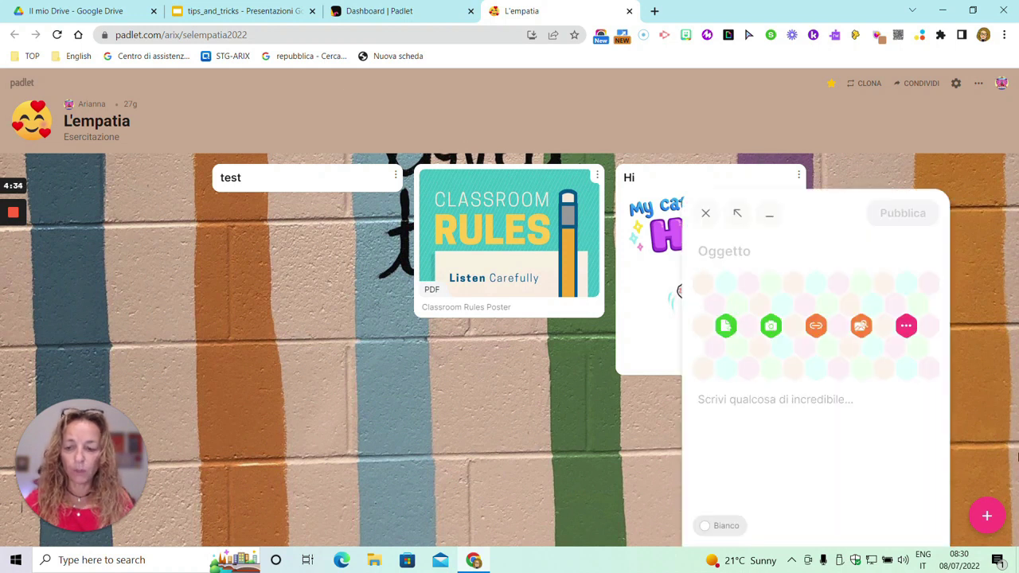
{"action": "type", "text": "test"}
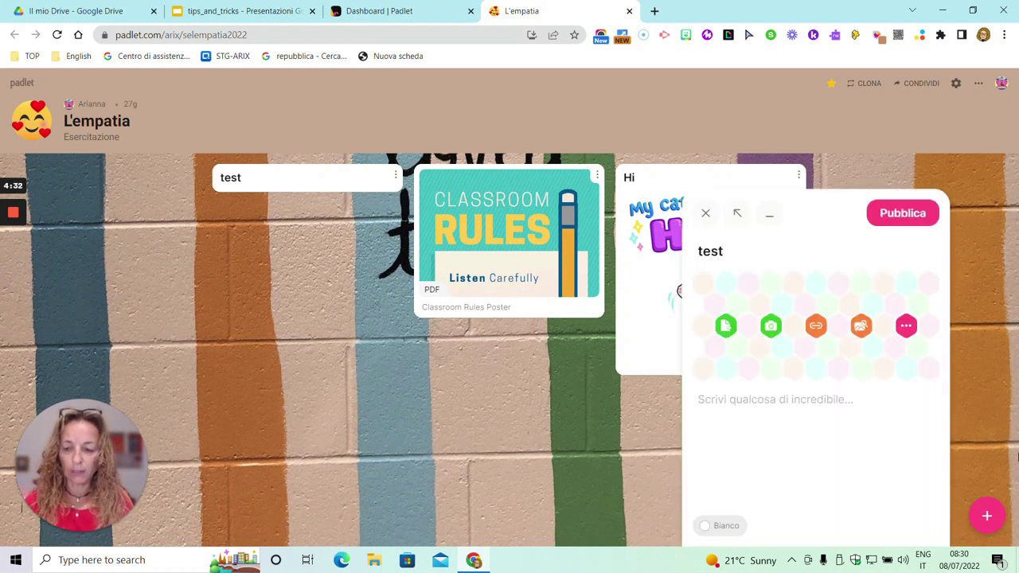
{"action": "key", "text": "ctrl+shift+Return"}
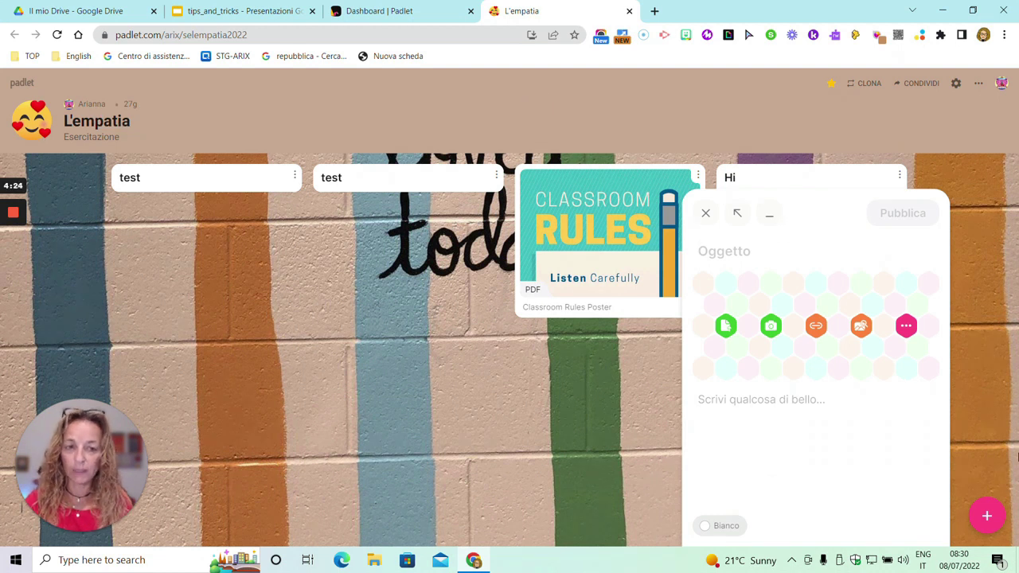
Discard the unpublished draft holding the pasted Loom video link.
{"action": "key", "text": "Escape"}
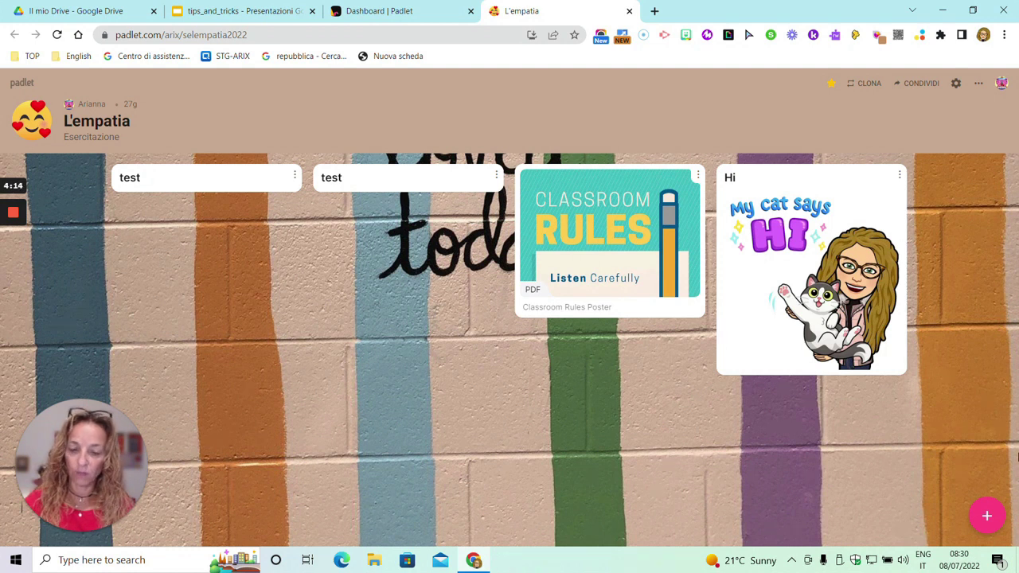
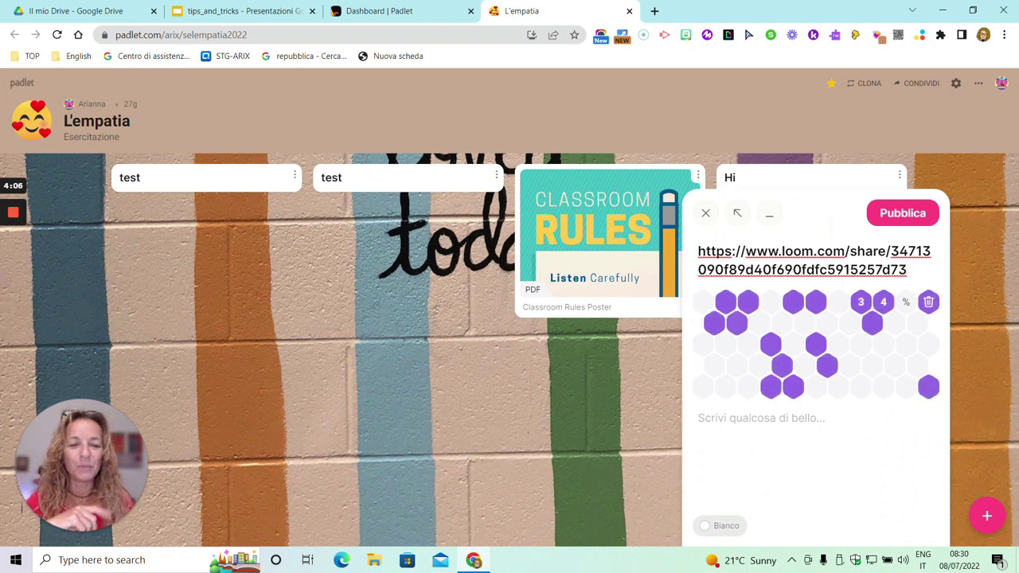
{"action": "left_click", "coordinate": [707, 215]}
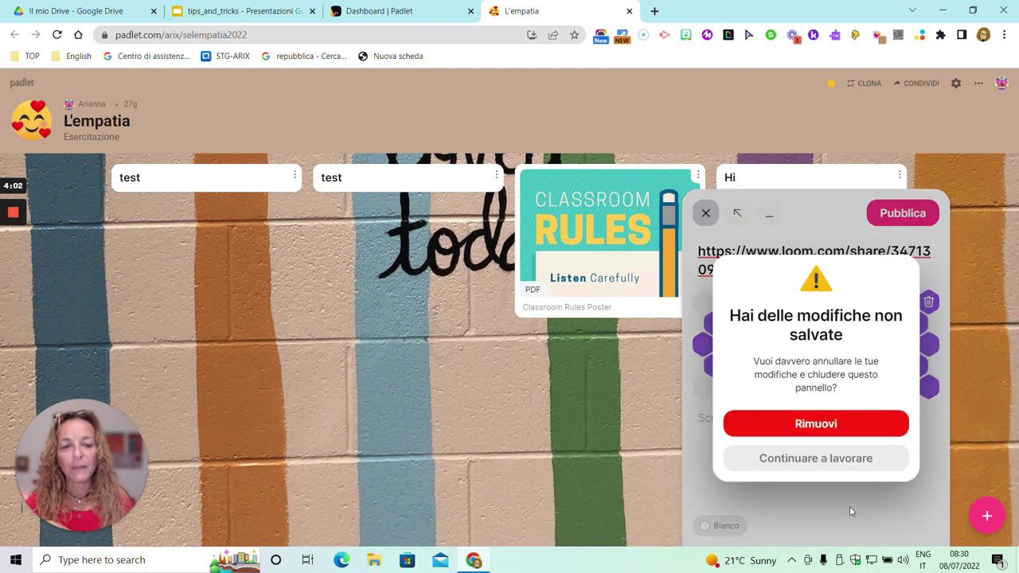
{"action": "left_click", "coordinate": [830, 426]}
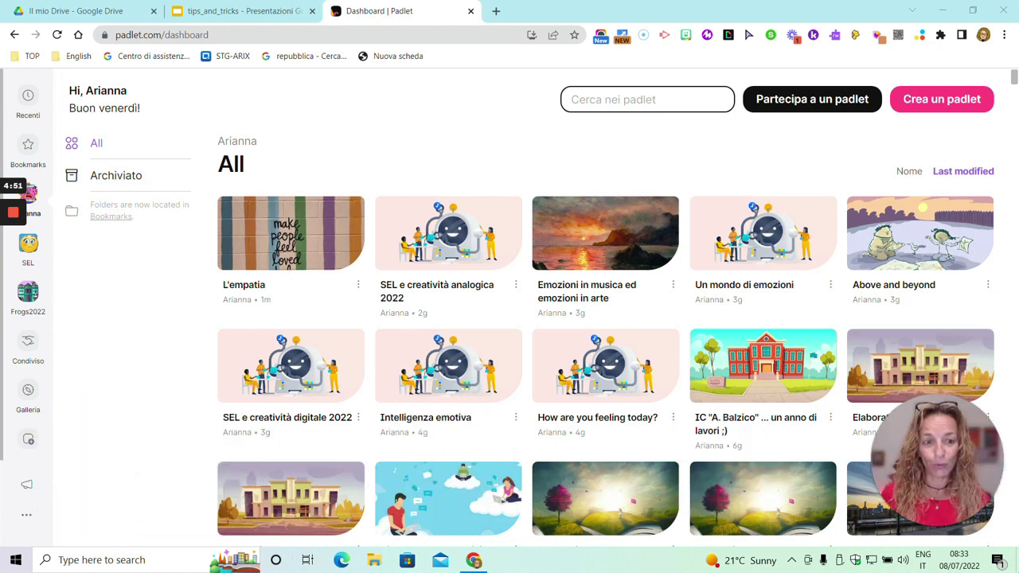
Start a new team from the 'Add new team' icon in the dashboard sidebar.
{"action": "mouse_move", "coordinate": [926, 487]}
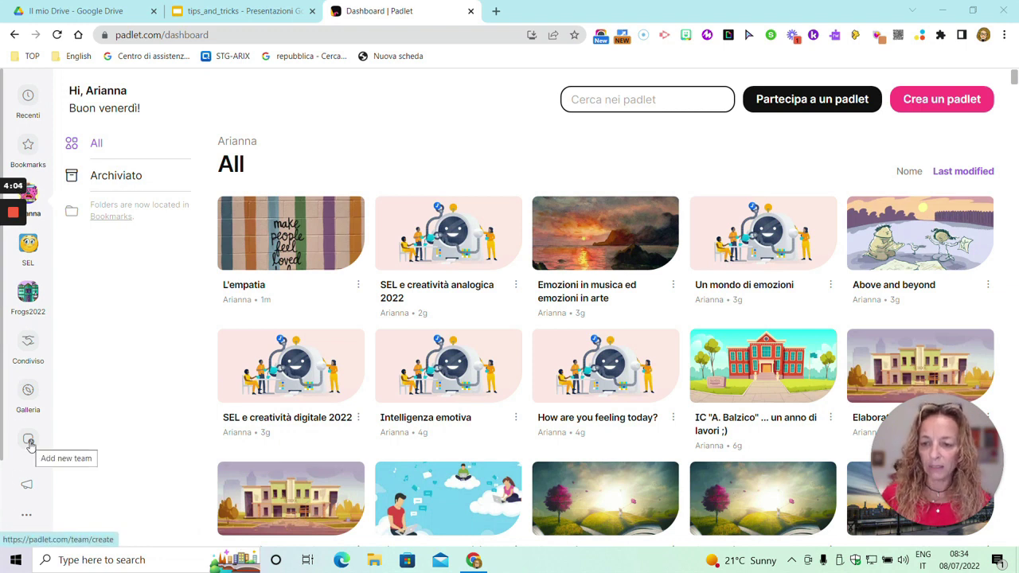
{"action": "left_click", "coordinate": [30, 444]}
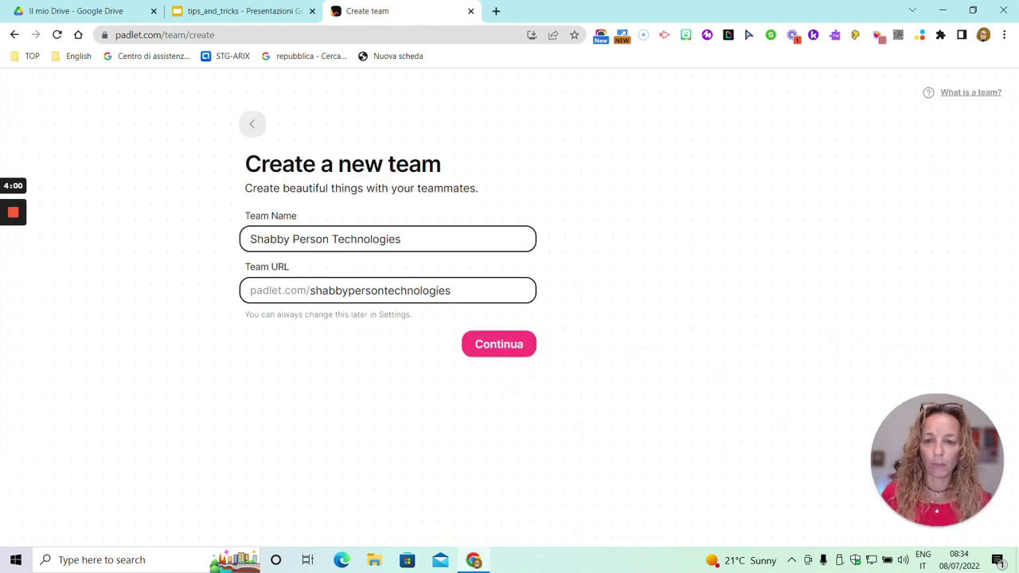
Try naming the team 'Butterflies' with URL 'butterflies' and submit, which is rejected as taken.
{"action": "left_click", "coordinate": [299, 239]}
{"action": "key", "text": "ctrl+a"}
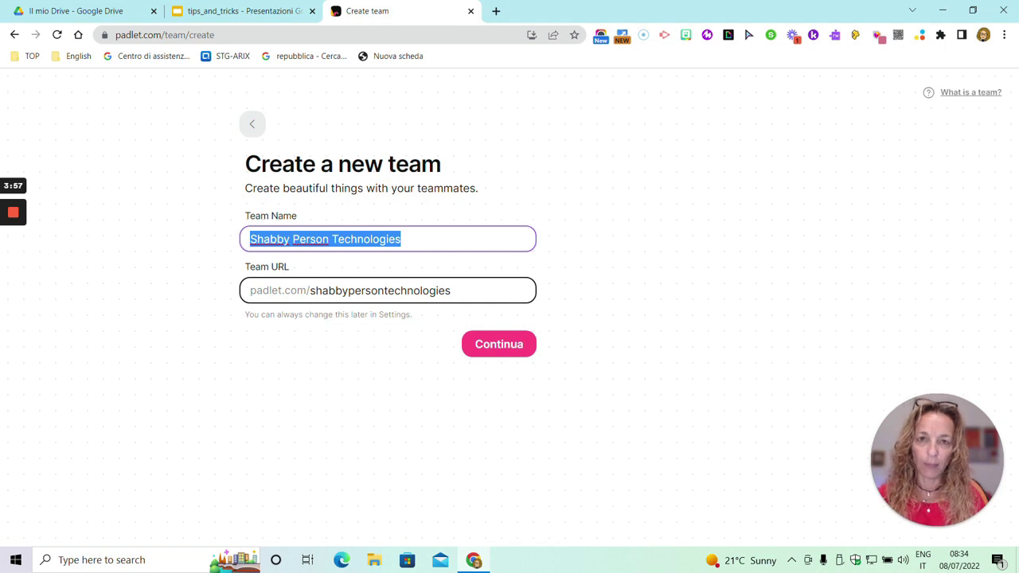
{"action": "type", "text": "B"}
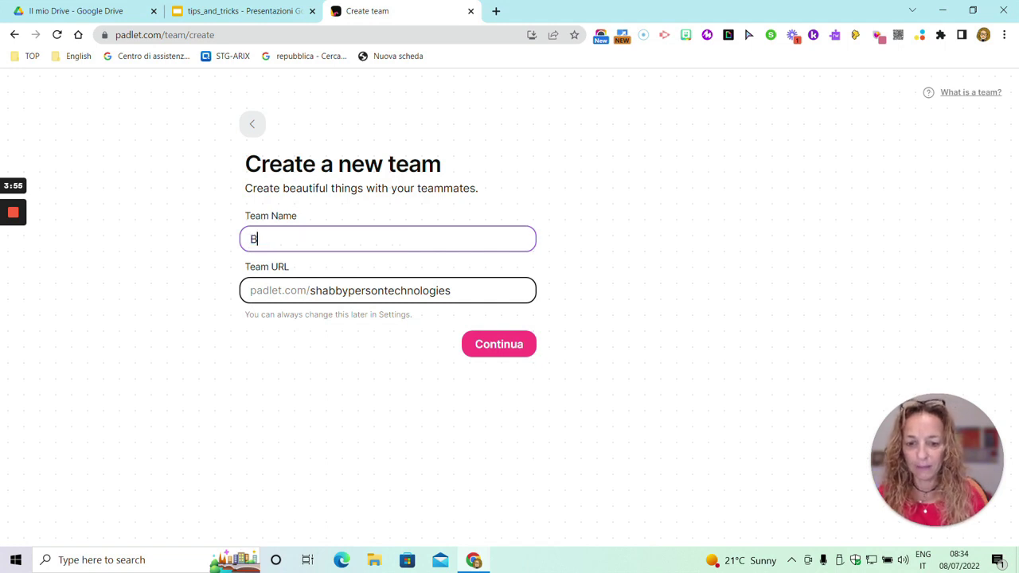
{"action": "type", "text": "utterflies"}
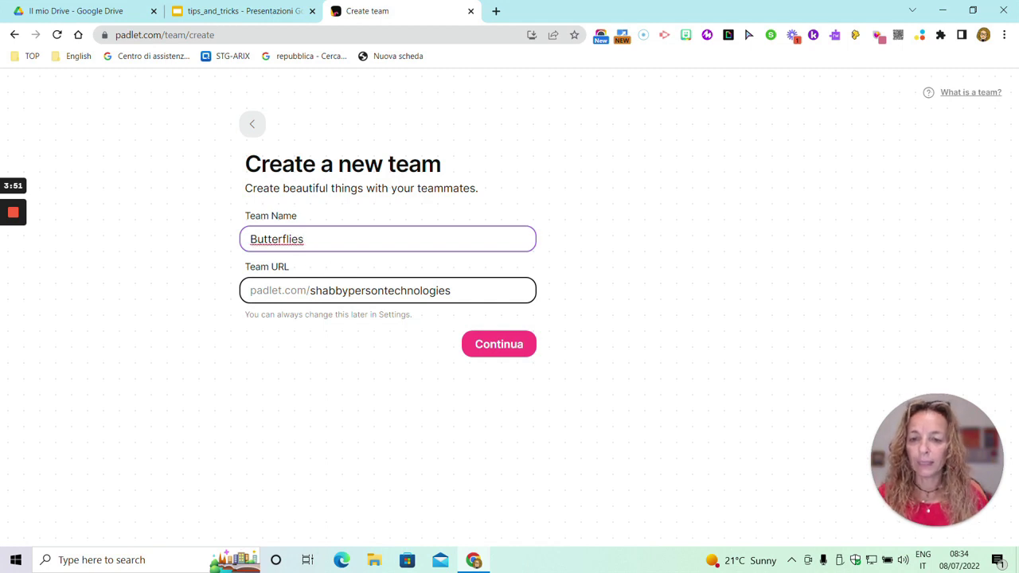
{"action": "left_click_drag", "start_coordinate": [310, 290], "coordinate": [451, 291]}
{"action": "key", "text": "BackSpace"}
{"action": "type", "text": "butterflies"}
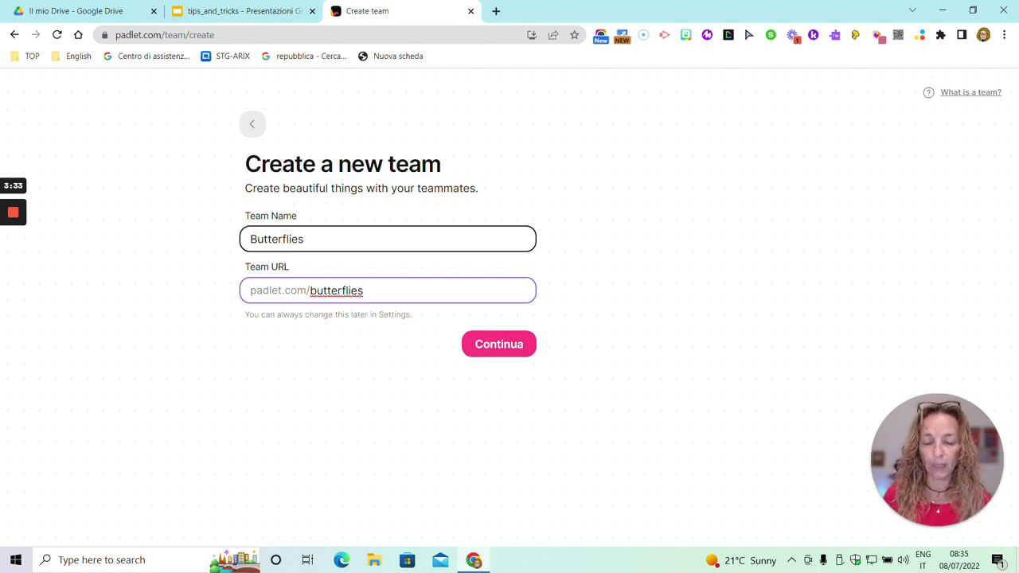
{"action": "left_click", "coordinate": [491, 345]}
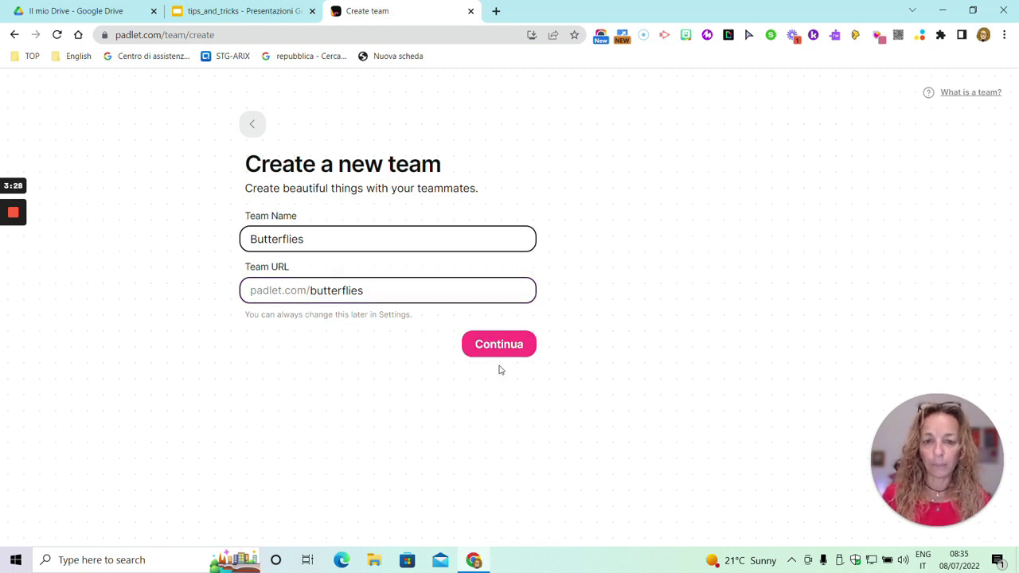
{"action": "left_click", "coordinate": [499, 346]}
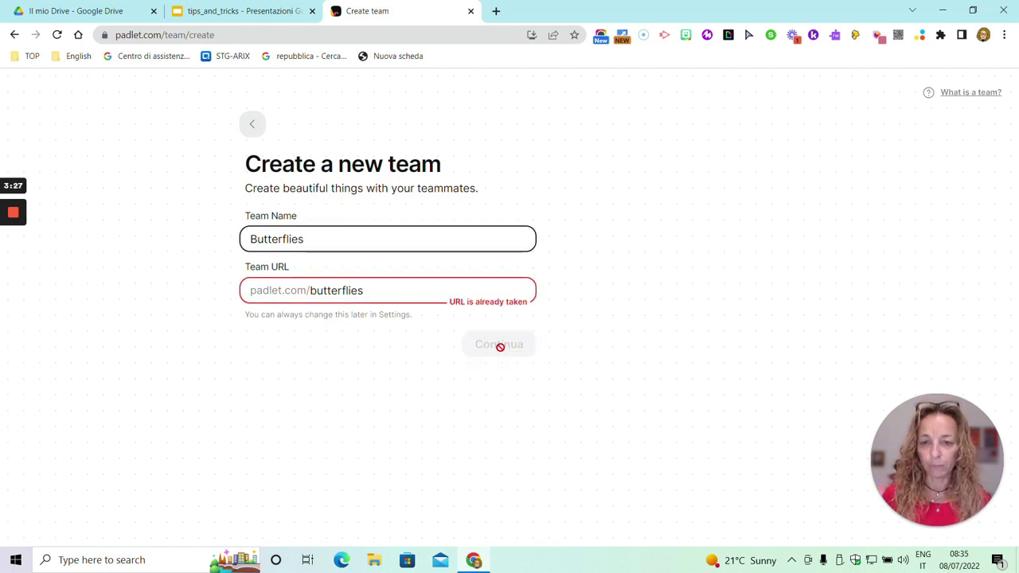
Change the team URL to 'lions2022' and the name to 'Lions', then create the team.
{"action": "left_click", "coordinate": [364, 290]}
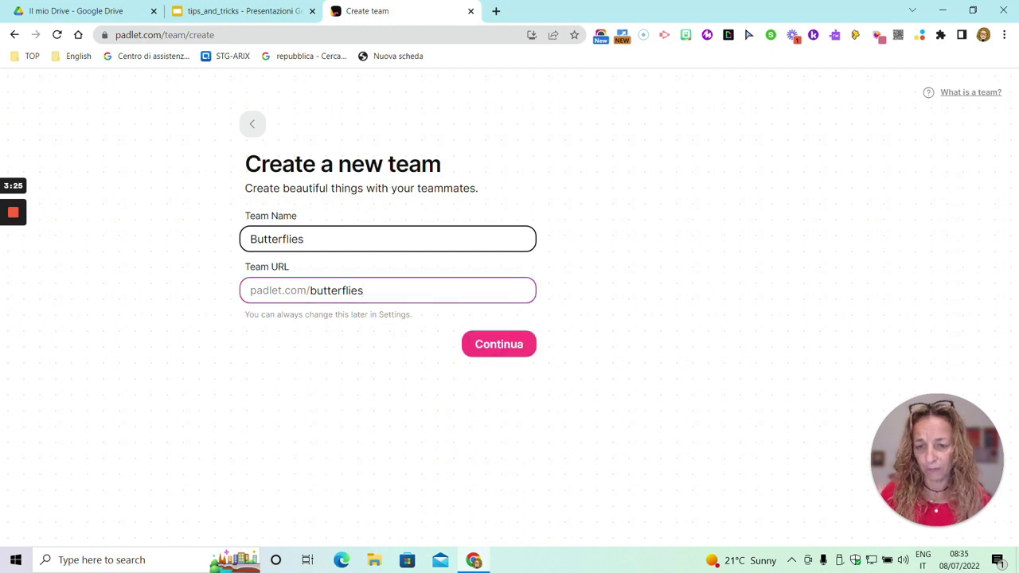
{"action": "left_click_drag", "start_coordinate": [364, 291], "coordinate": [310, 291]}
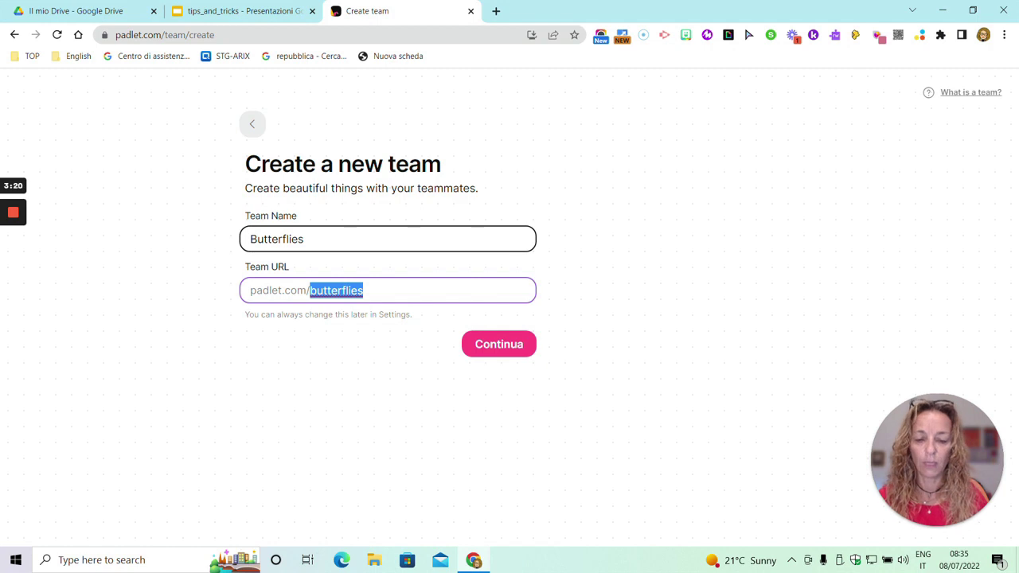
{"action": "key", "text": "BackSpace"}
{"action": "type", "text": "lions2022"}
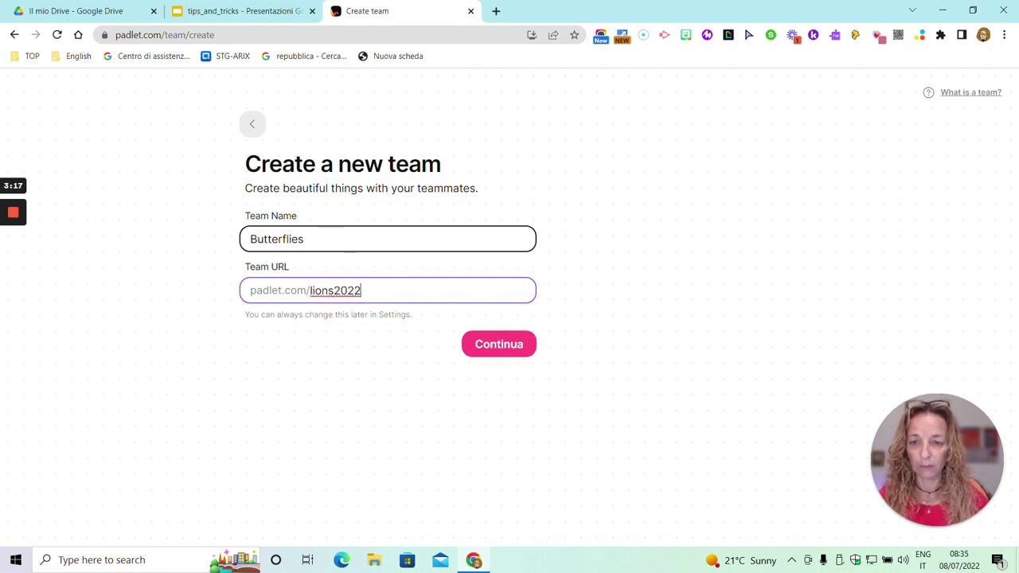
{"action": "key", "text": "shift+Tab"}
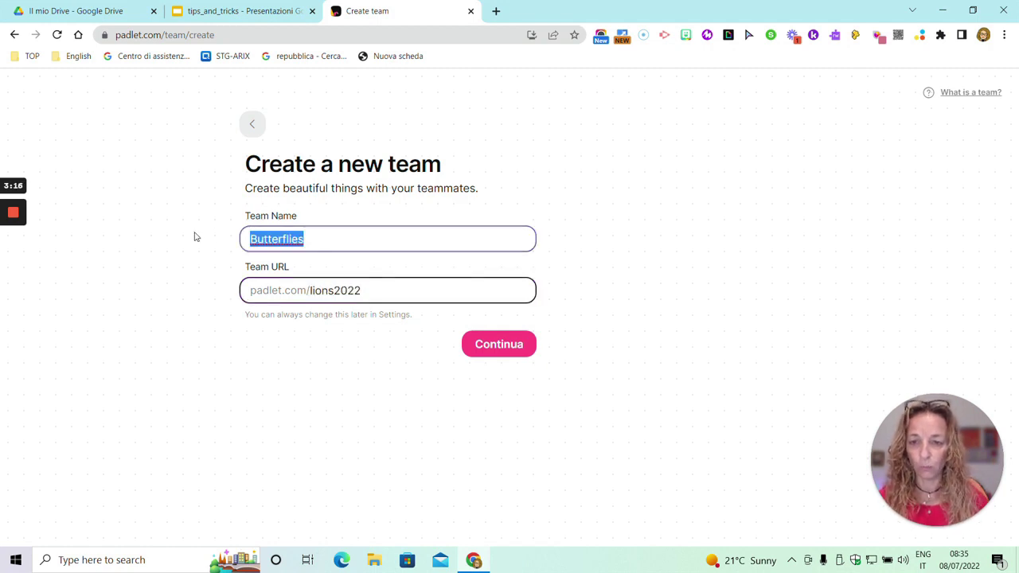
{"action": "type", "text": "Lions"}
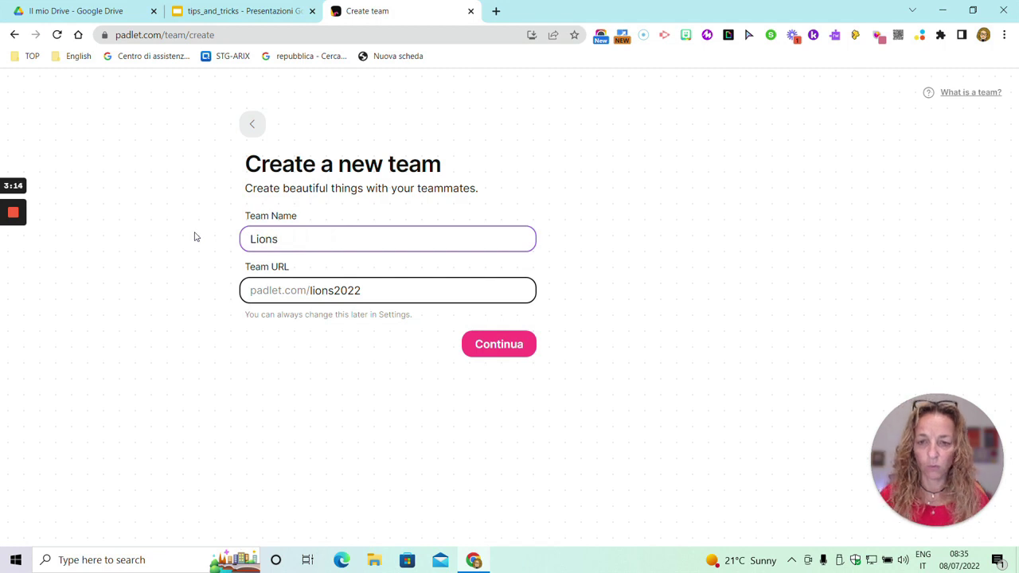
{"action": "left_click", "coordinate": [511, 351]}
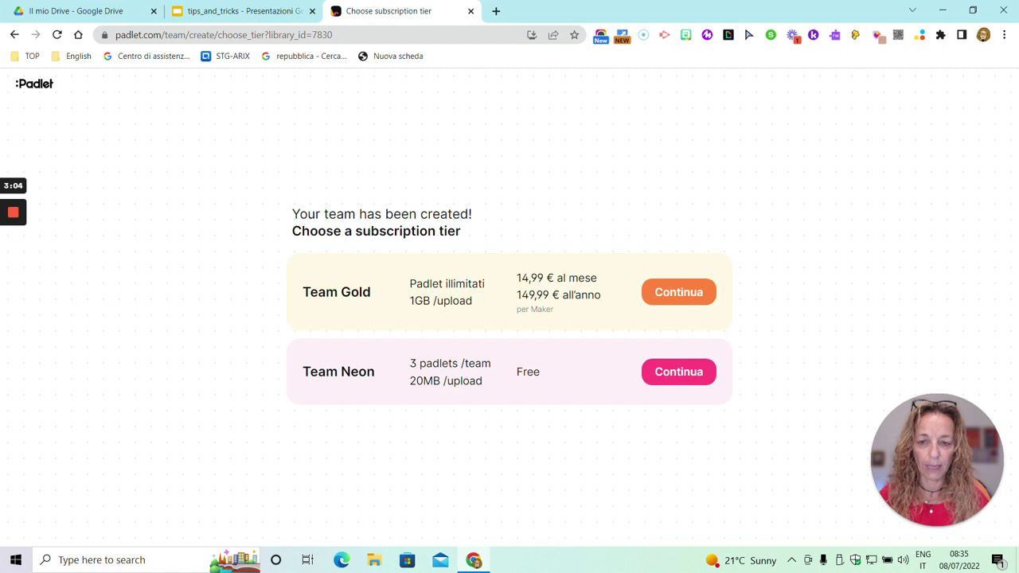
Choose the free Team Neon subscription tier for the Lions team.
{"action": "left_click_drag", "start_coordinate": [351, 372], "coordinate": [378, 372]}
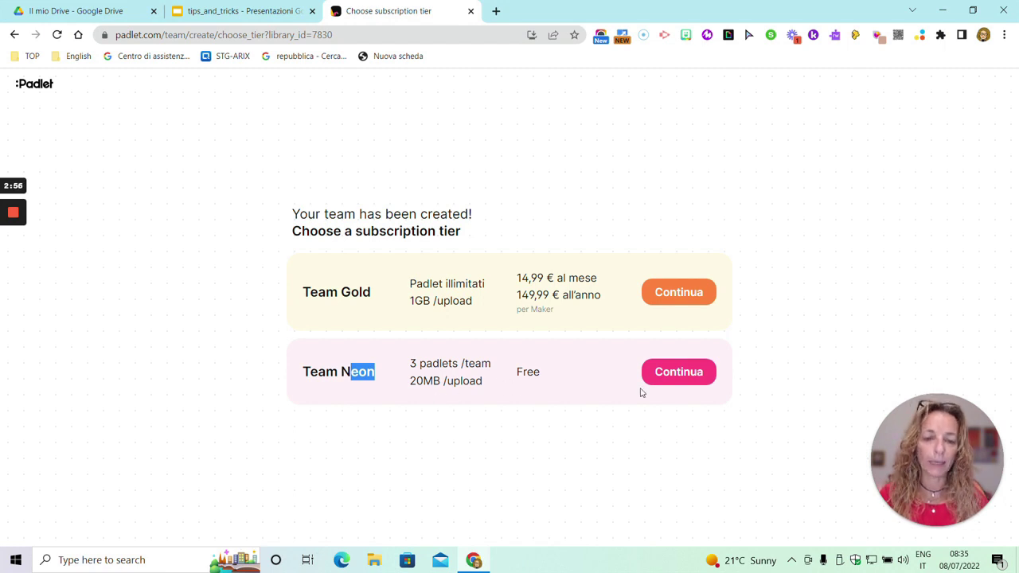
{"action": "left_click", "coordinate": [674, 381]}
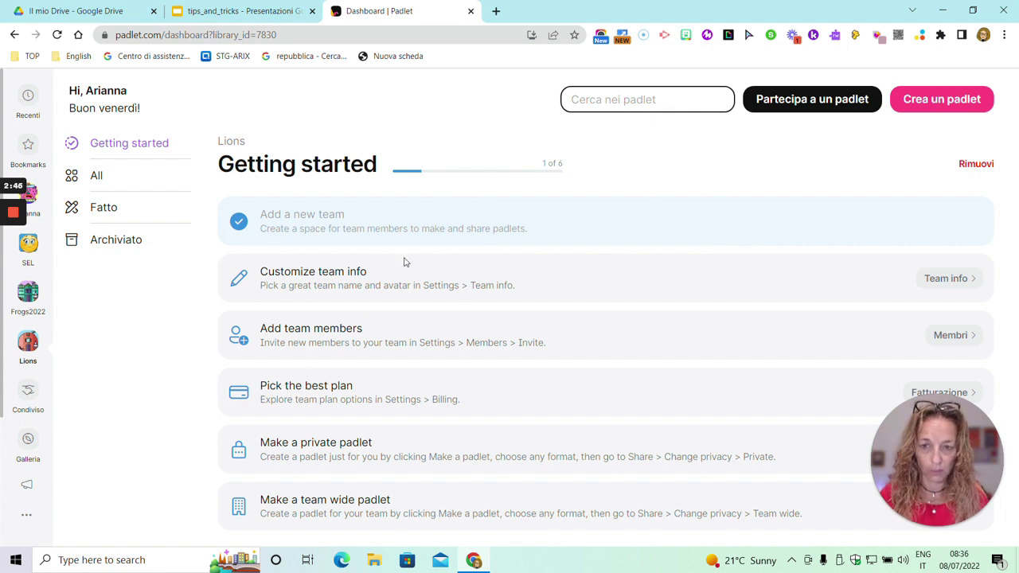
View the Lions Team info page, return to the checklist, and open the Members settings.
{"action": "left_click", "coordinate": [941, 280]}
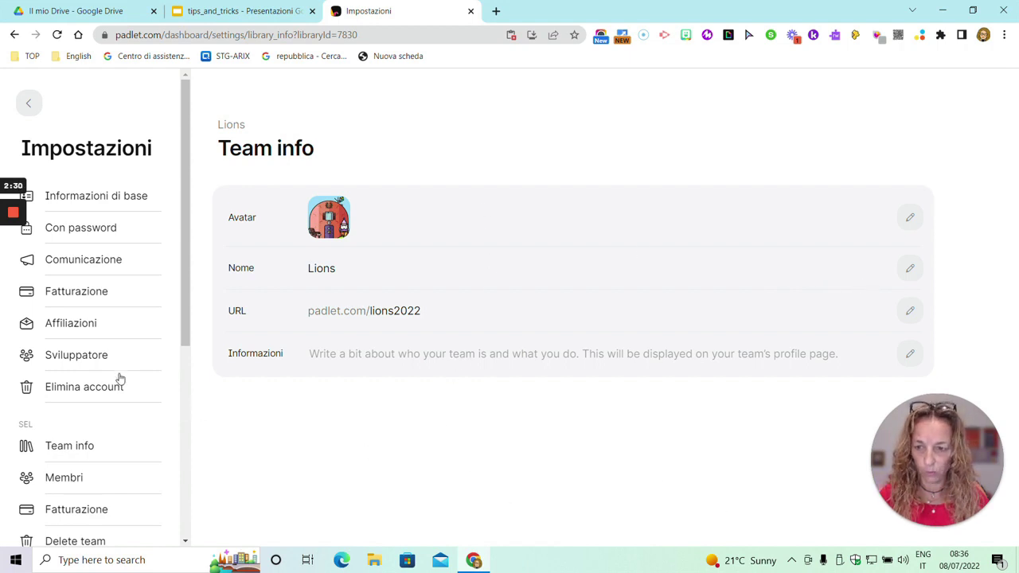
{"action": "left_click", "coordinate": [28, 103]}
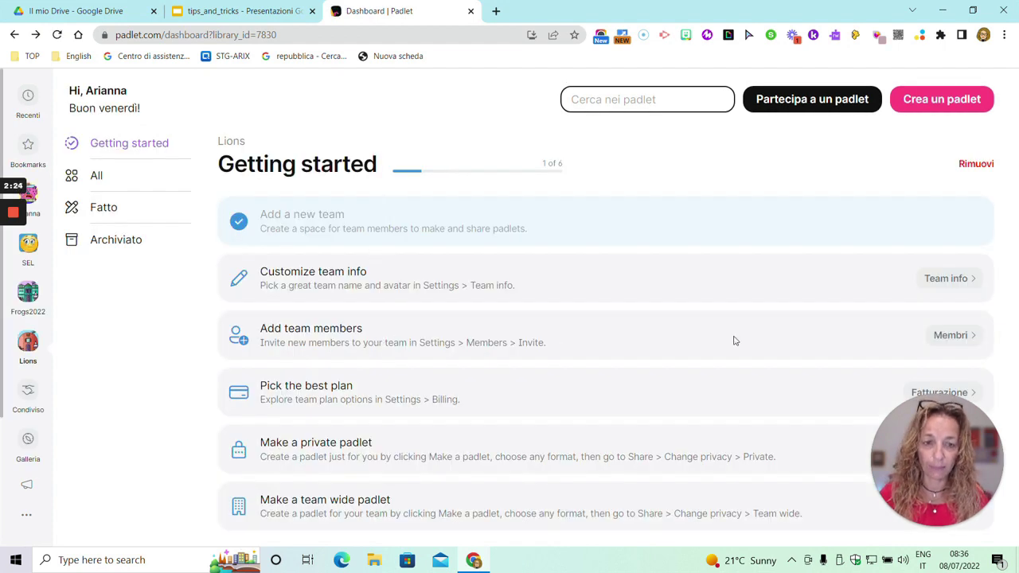
{"action": "left_click", "coordinate": [952, 335]}
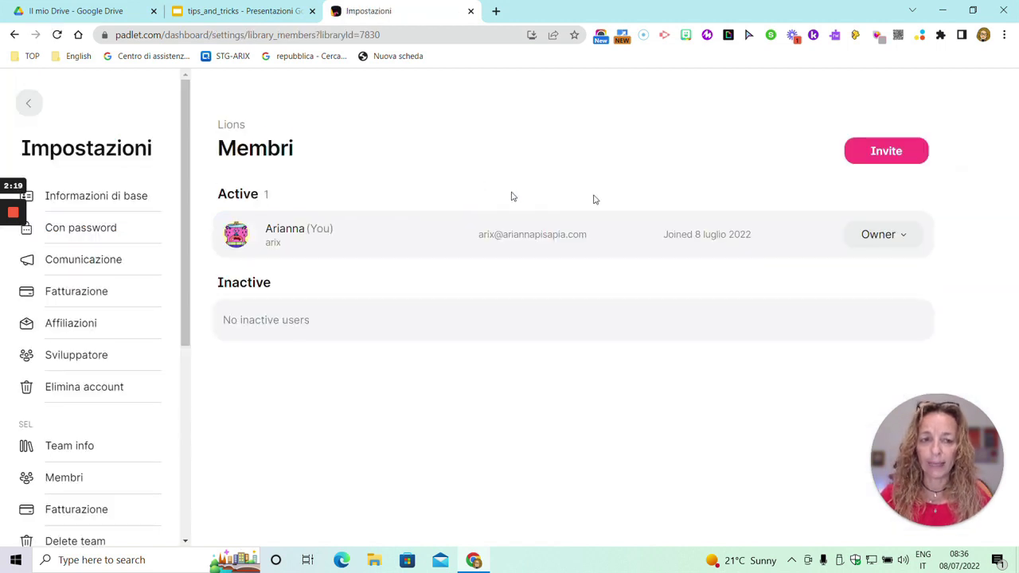
Review the Invite by link role options, close the dialog, and return to the team dashboard.
{"action": "left_click", "coordinate": [889, 164]}
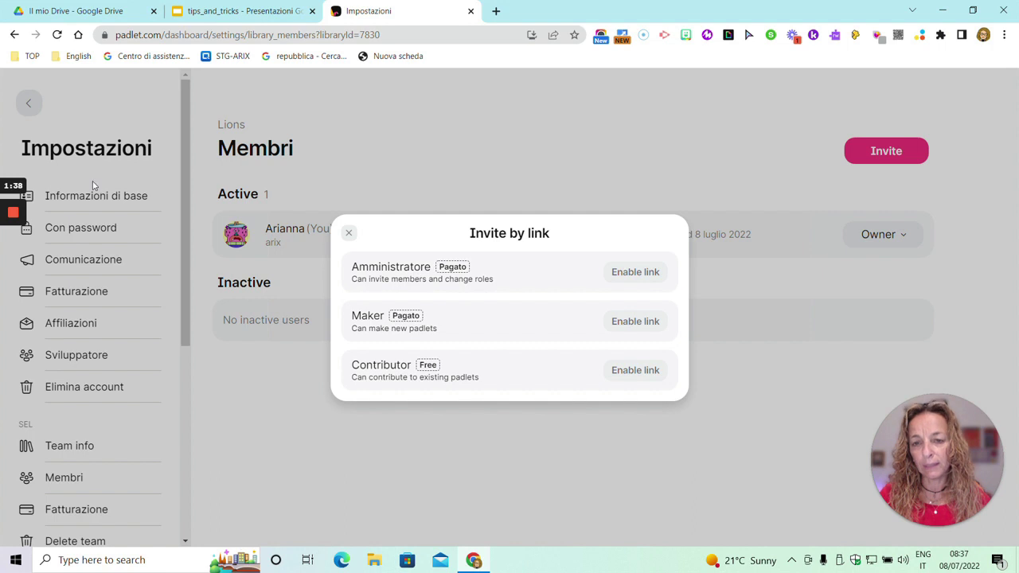
{"action": "left_click", "coordinate": [348, 233]}
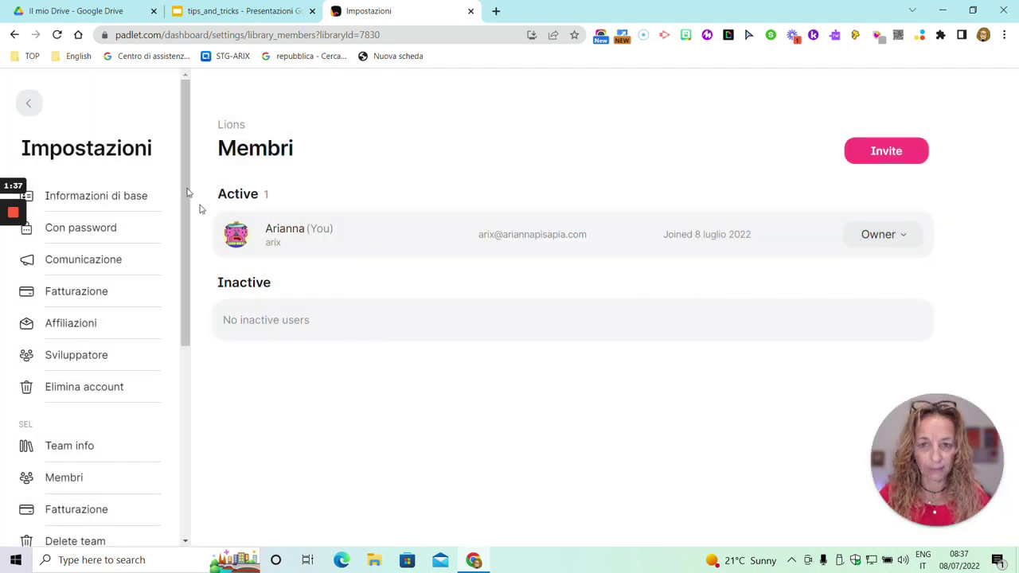
{"action": "left_click", "coordinate": [32, 104]}
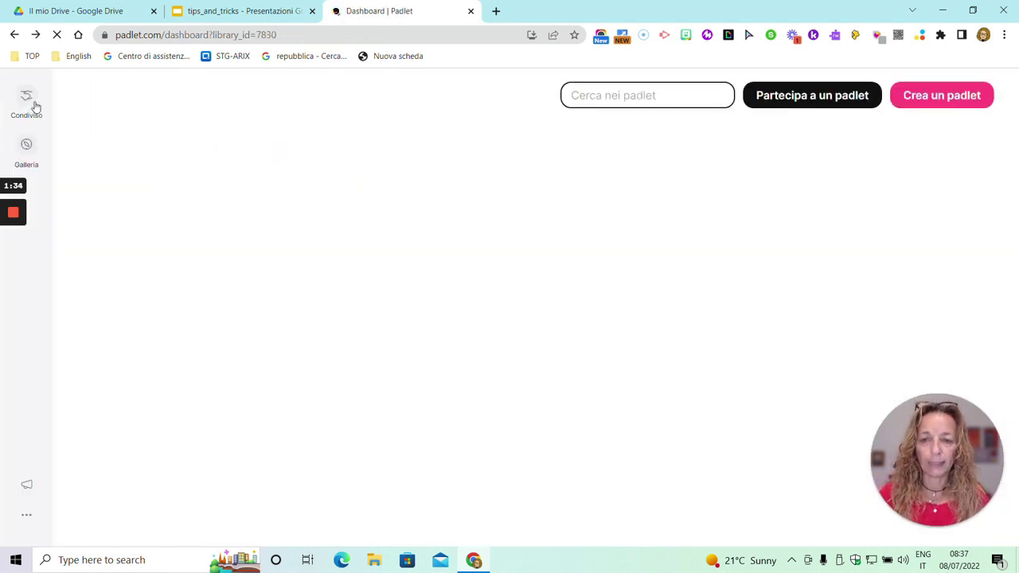